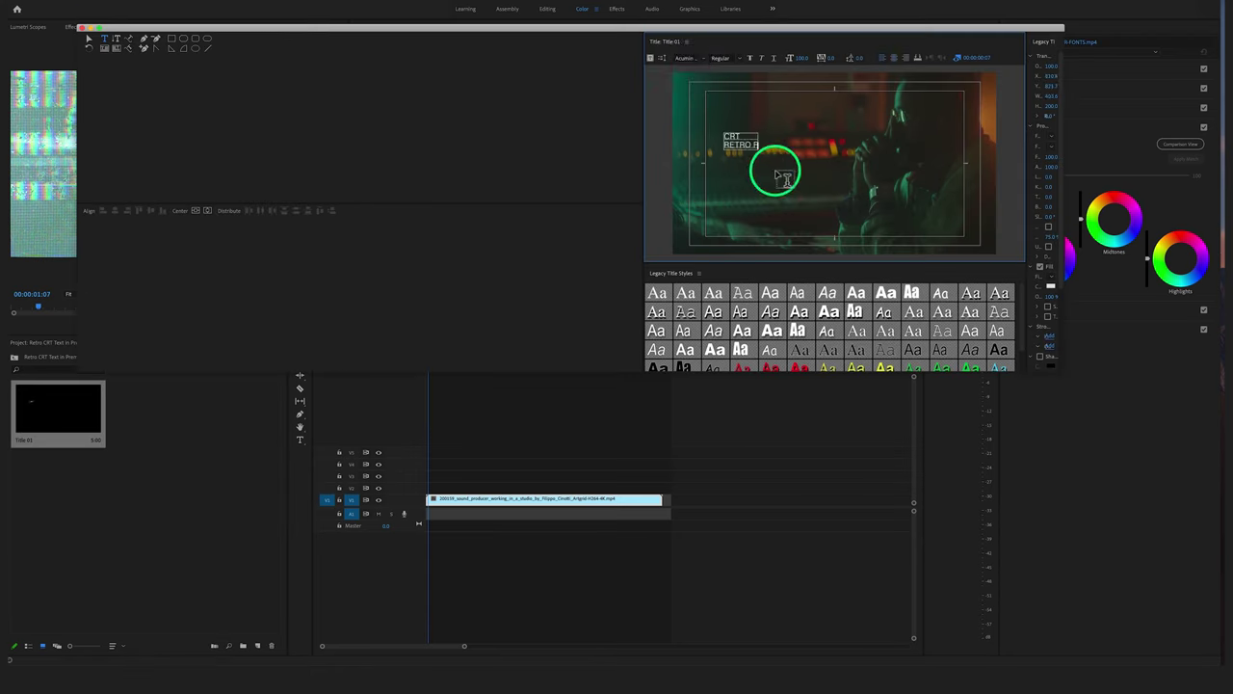
# Step: Preview the finished look with Title 01 on track V4 above the footage, then show the CRT overlay bin
pyautogui.click(686, 56)
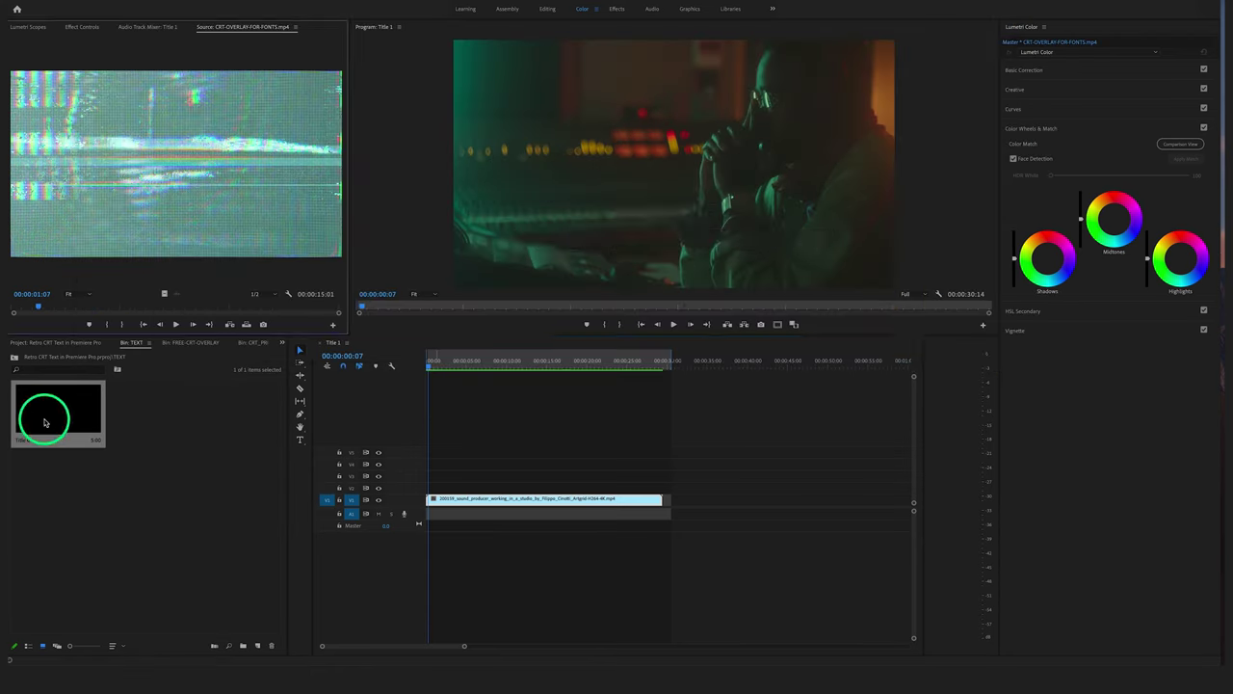
pyautogui.moveTo(47, 418); pyautogui.dragTo(438, 465)
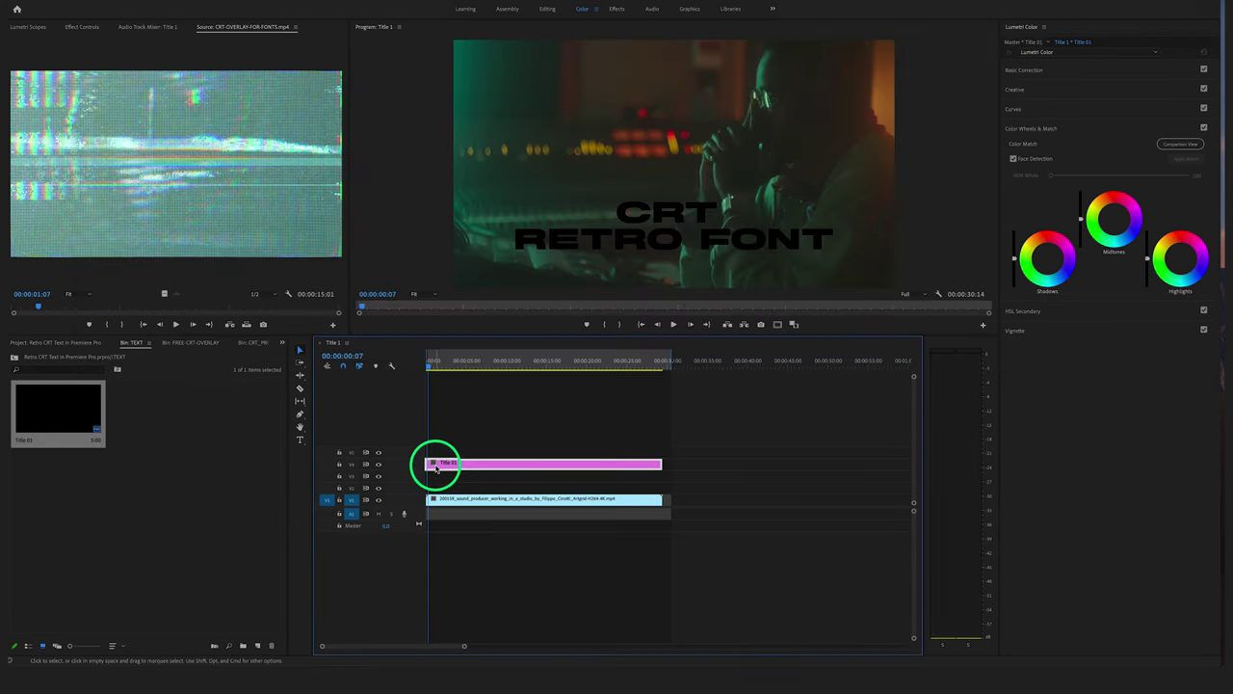
pyautogui.click(43, 343)
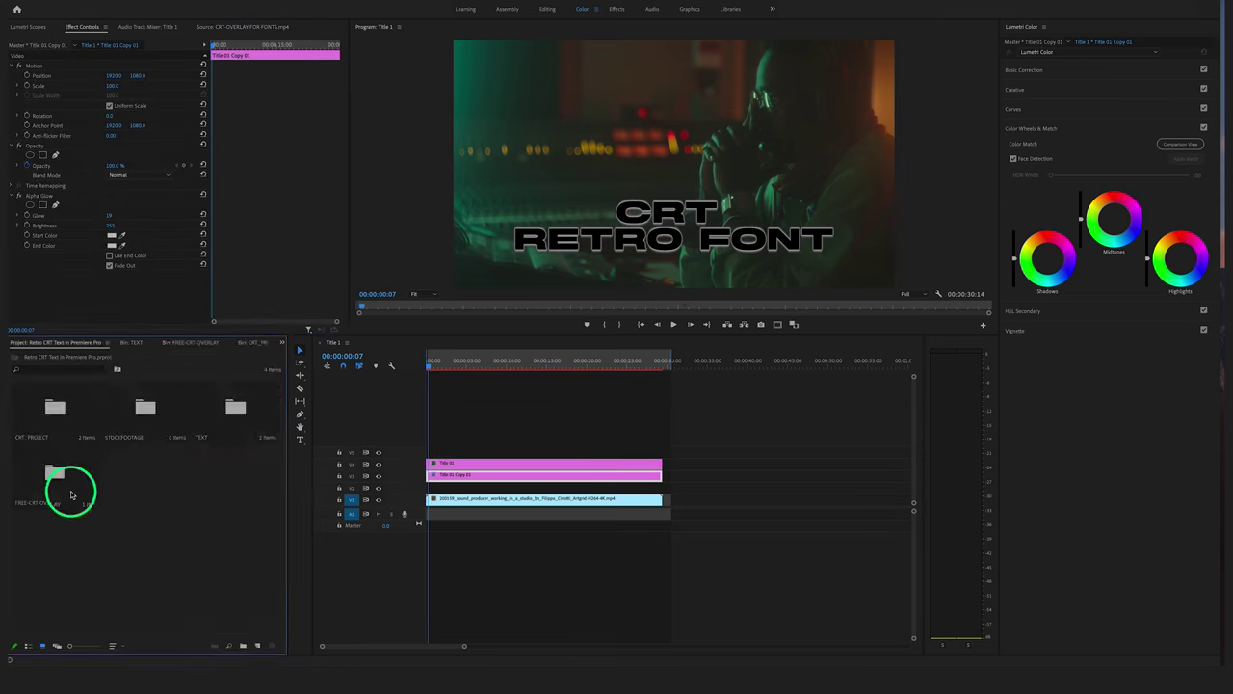
pyautogui.click(282, 342)
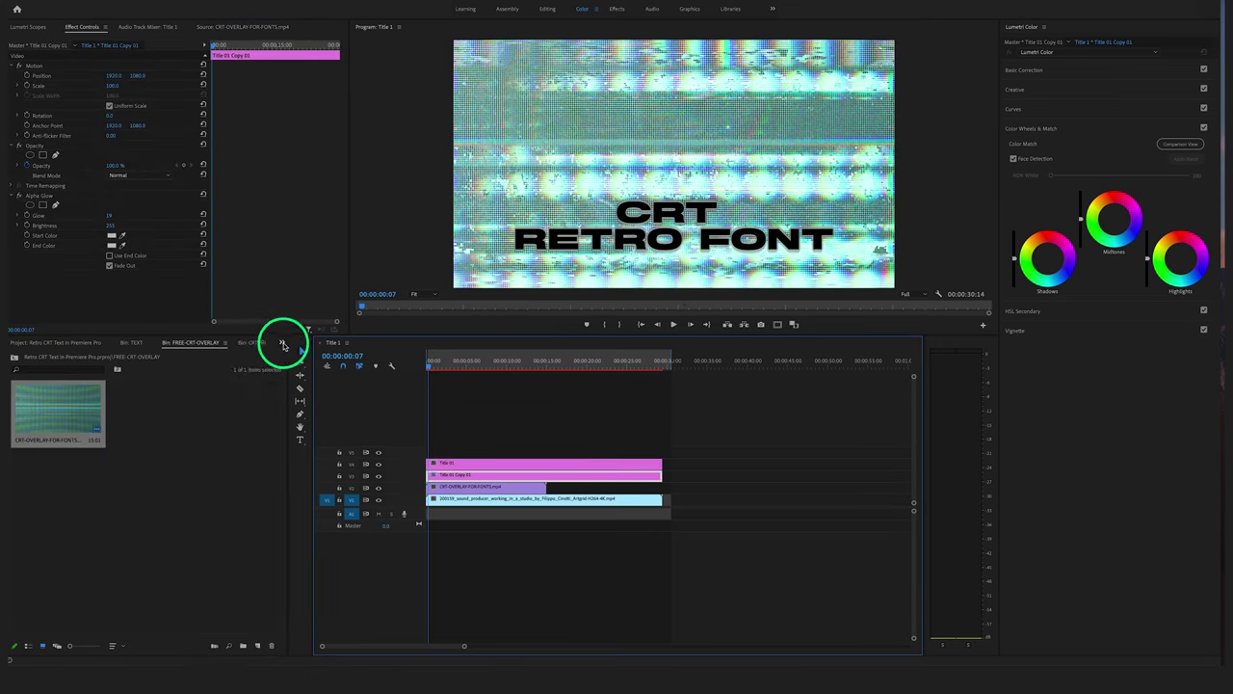
# Step: Return to the Title 1 sequence with only the studio footage and focus the Project panel
pyautogui.click(315, 438)
pyautogui.click(468, 495)
pyautogui.click(138, 212)
pyautogui.click(540, 366)
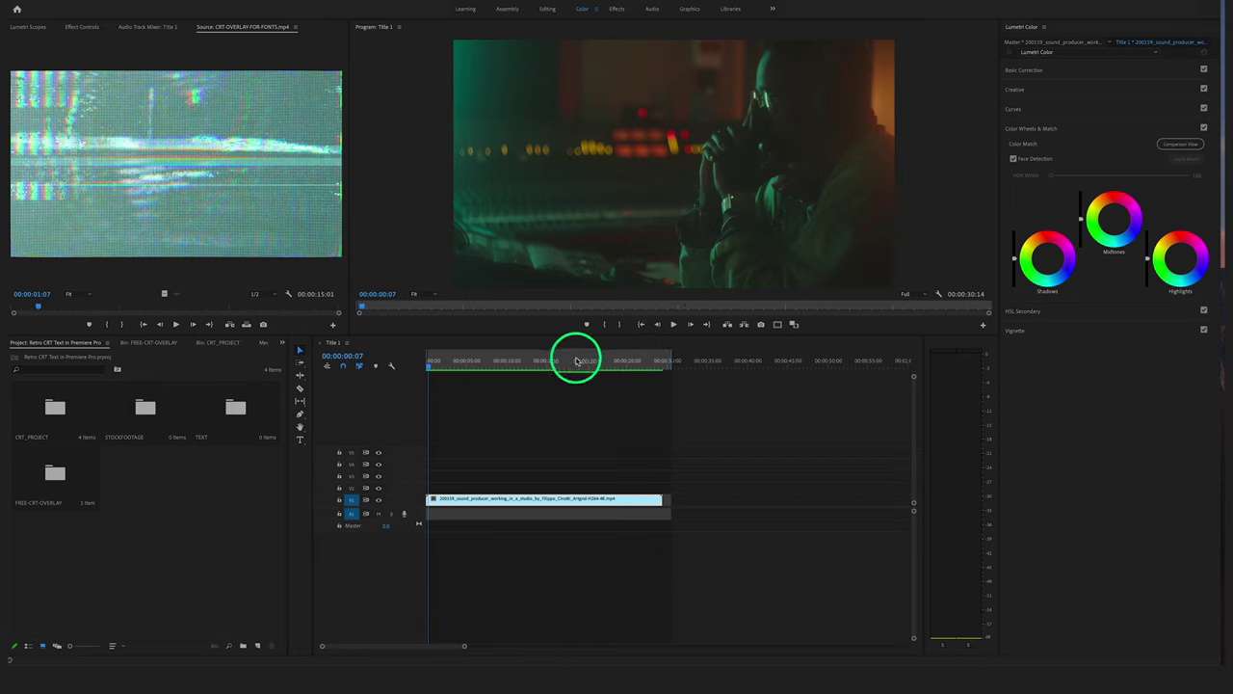
pyautogui.click(176, 566)
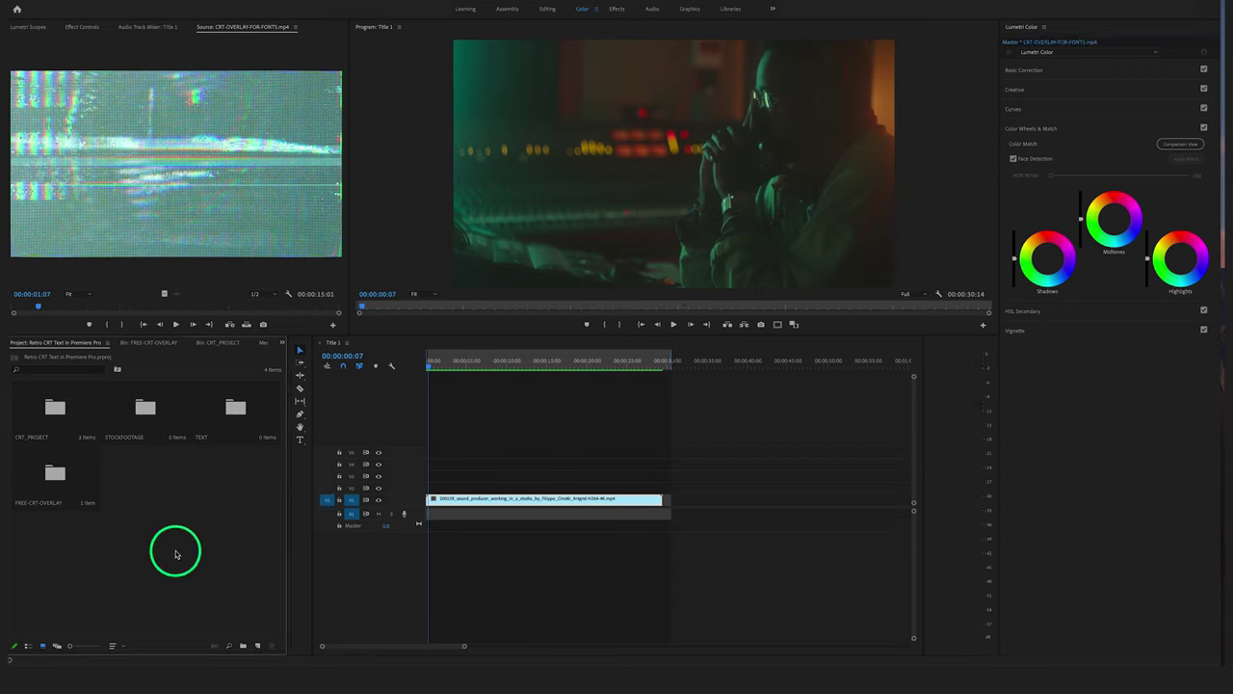
# Step: In the TEXT bin, start a new 3840×2160, 25 fps legacy title named Title 01
pyautogui.doubleClick(236, 412)
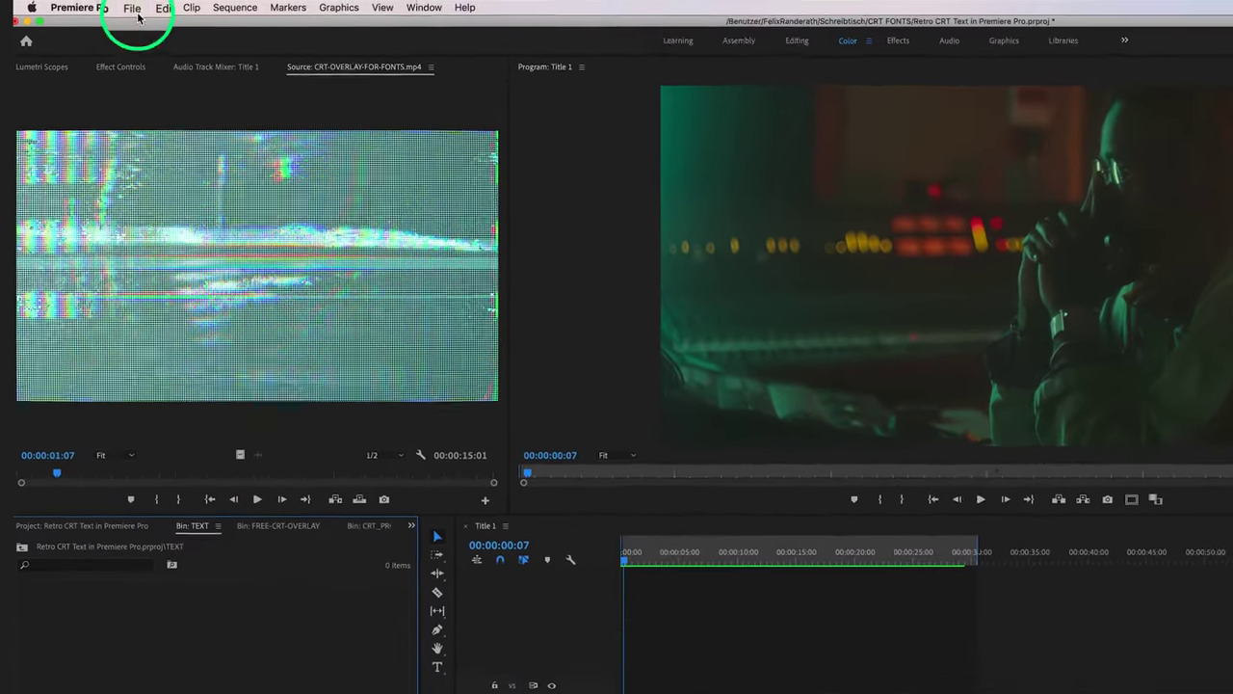
pyautogui.click(139, 10)
pyautogui.moveTo(200, 42)
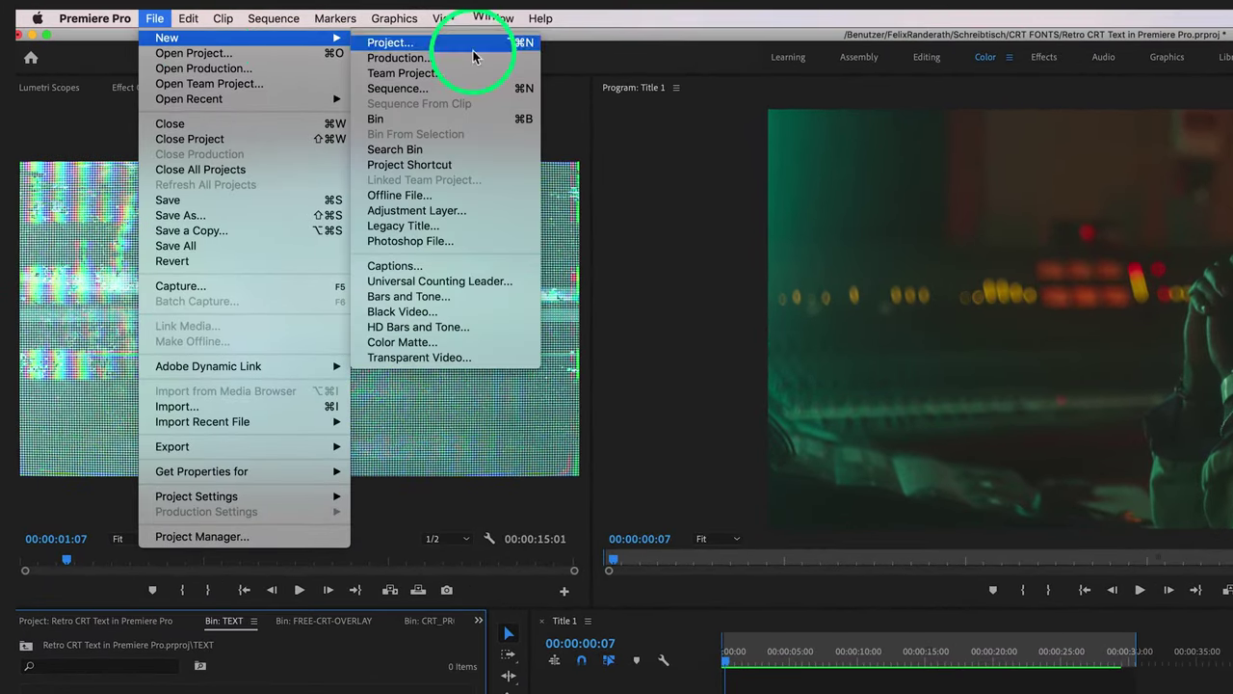
pyautogui.click(501, 227)
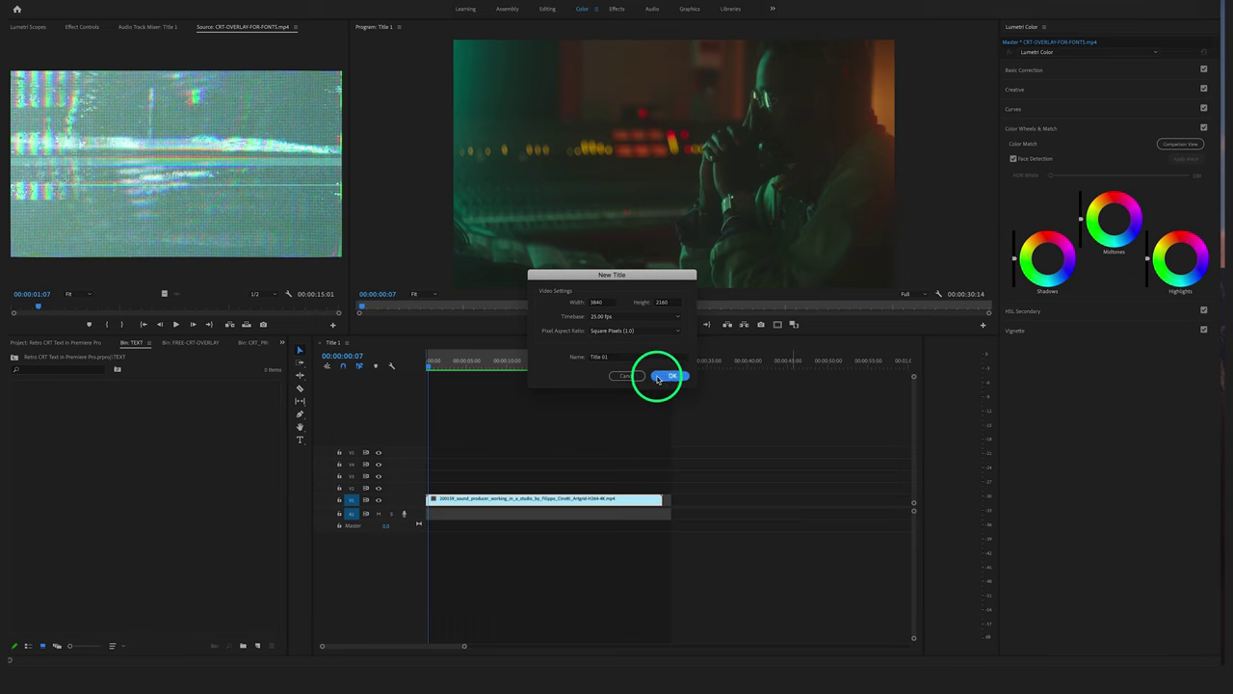
# Step: Type 'CRT RETRO FONT' in Matroska Bold at about 228, lowered and centred in the frame
pyautogui.click(657, 376)
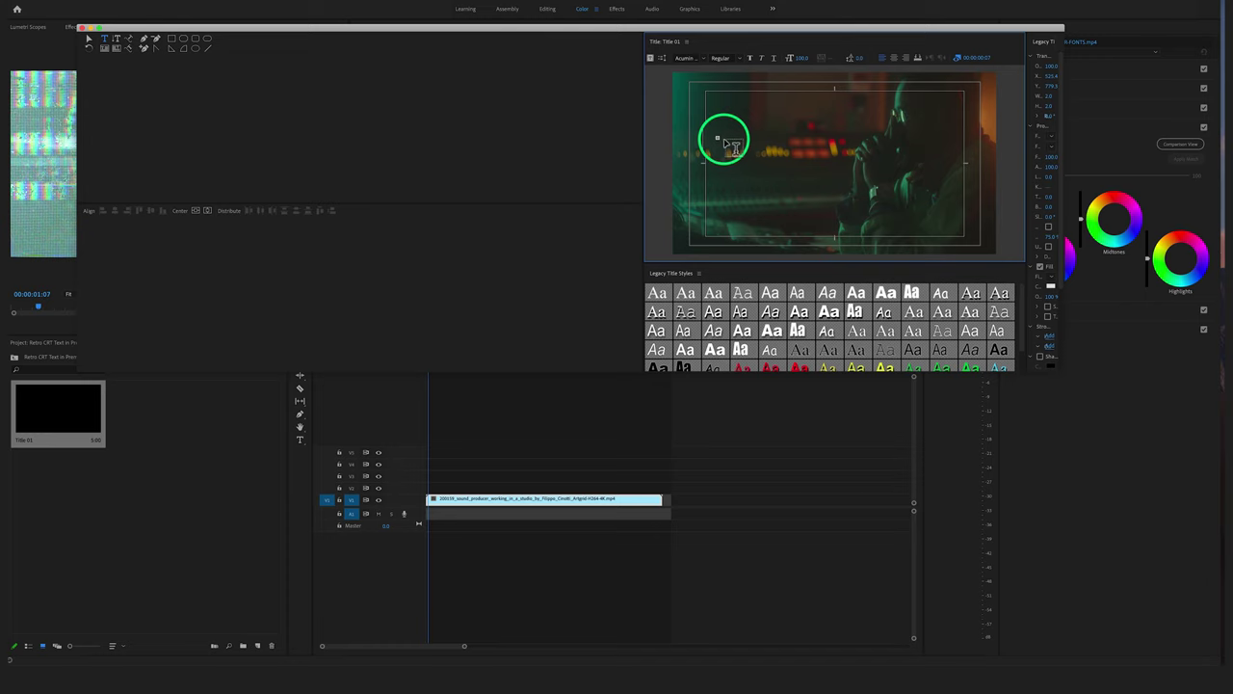
pyautogui.click(724, 141)
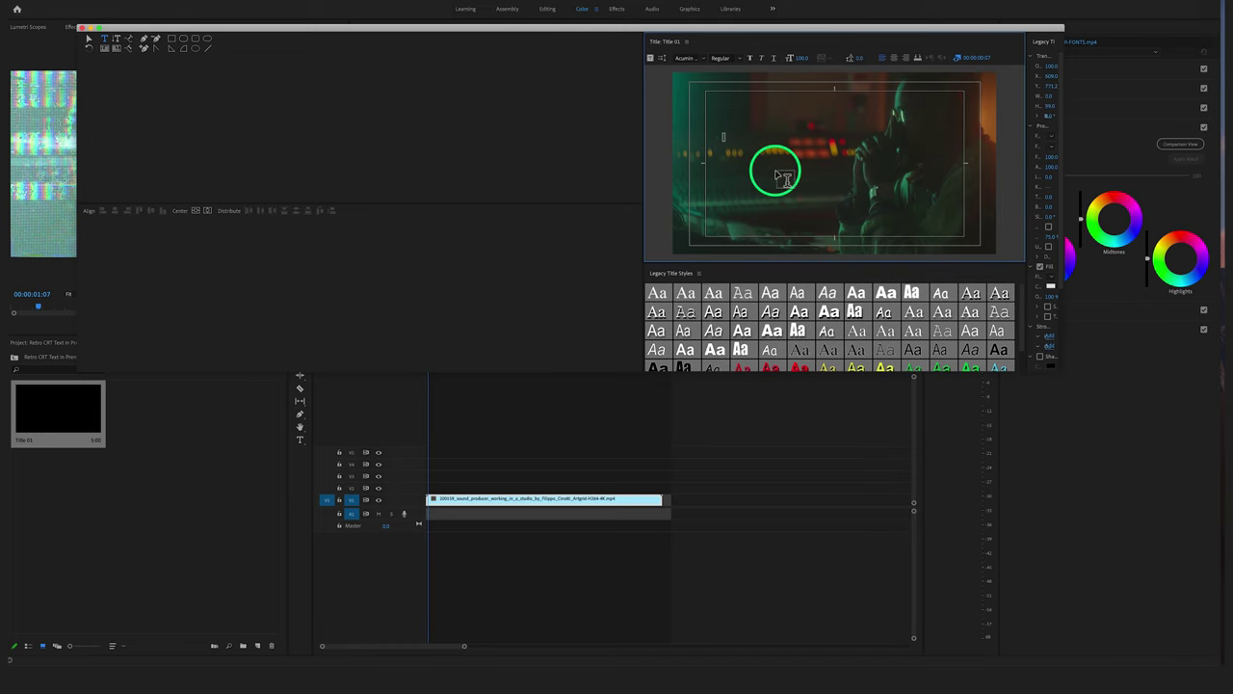
pyautogui.write('CRT')
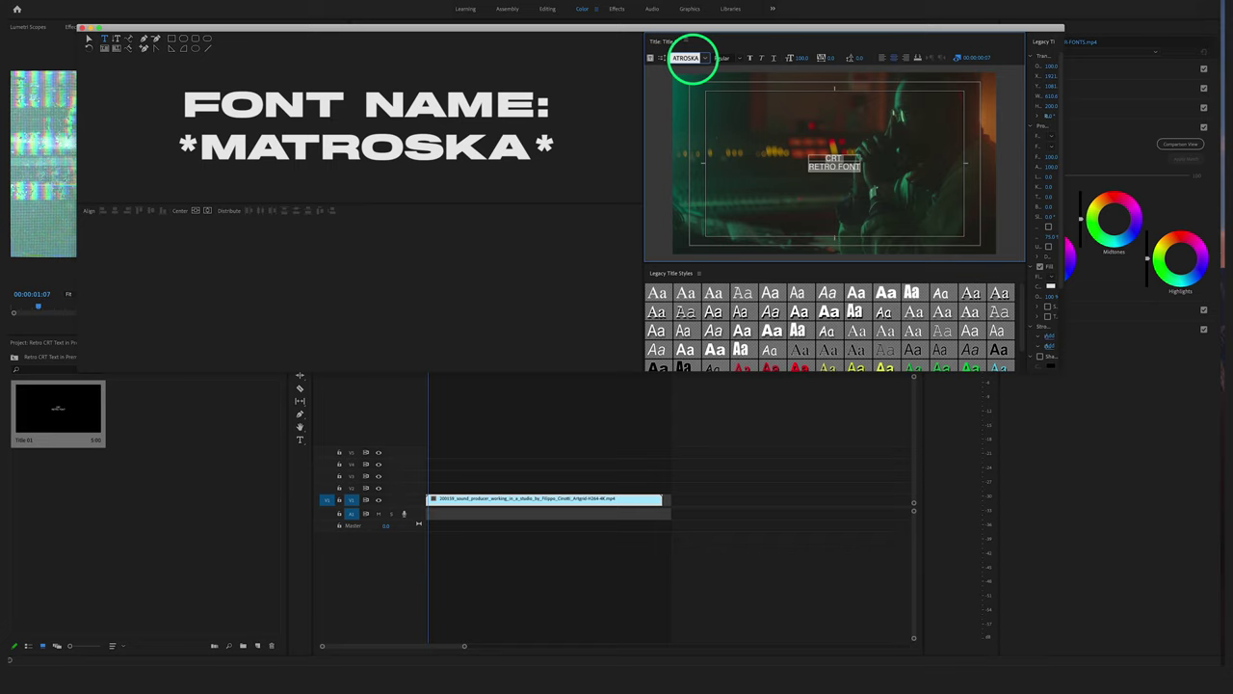
pyautogui.press('Return')
pyautogui.moveTo(798, 58); pyautogui.dragTo(800, 58)
pyautogui.moveTo(826, 189); pyautogui.dragTo(823, 220)
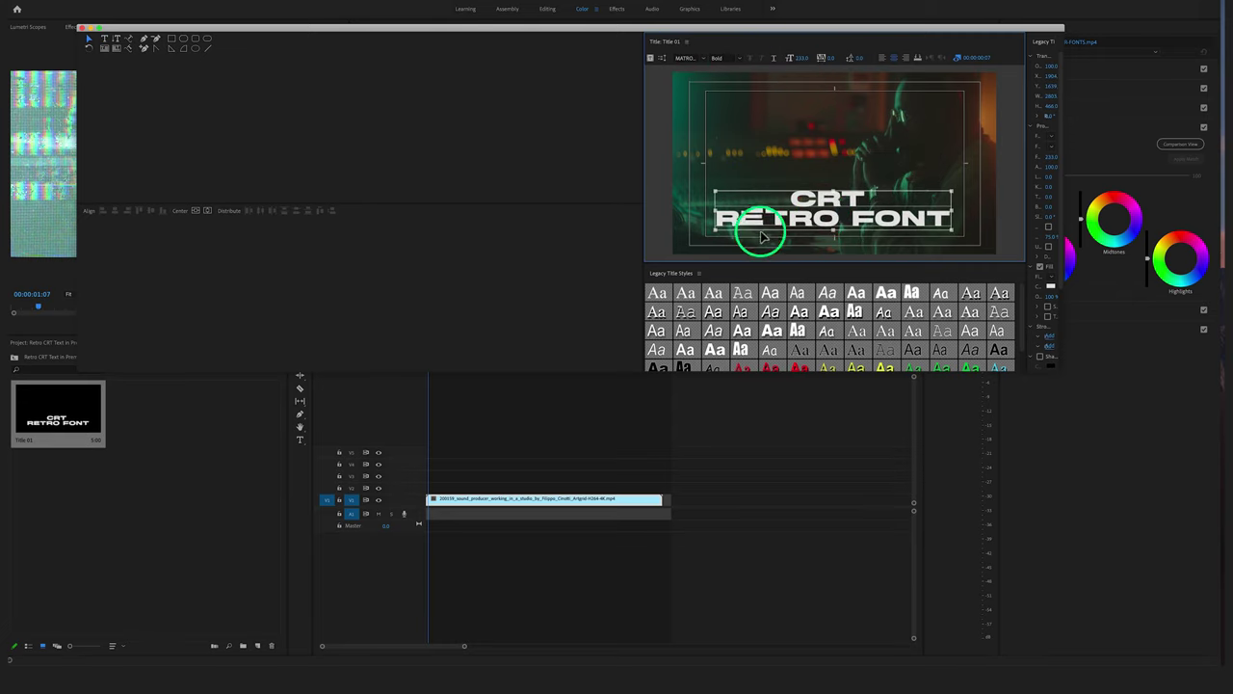
pyautogui.click(204, 212)
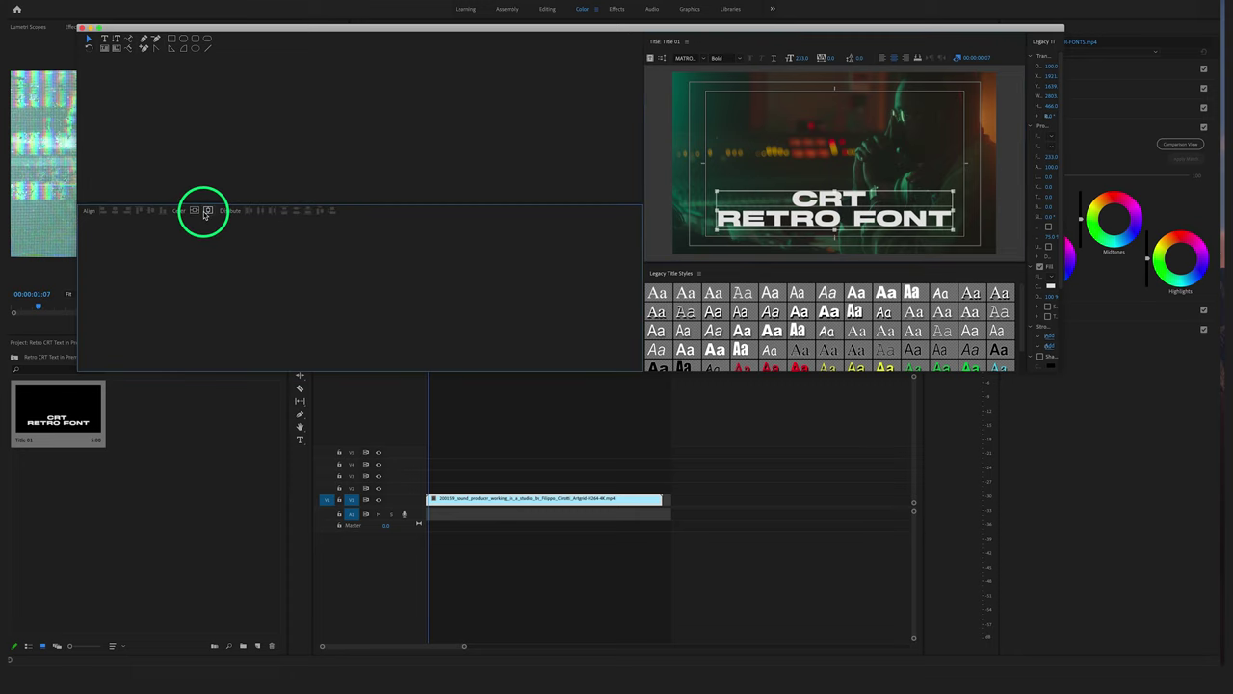
# Step: Set the text fill colour to black 000000 and close the title editor
pyautogui.click(930, 279)
pyautogui.moveTo(53, 154); pyautogui.dragTo(22, 47)
pyautogui.click(206, 60)
pyautogui.click(222, 57)
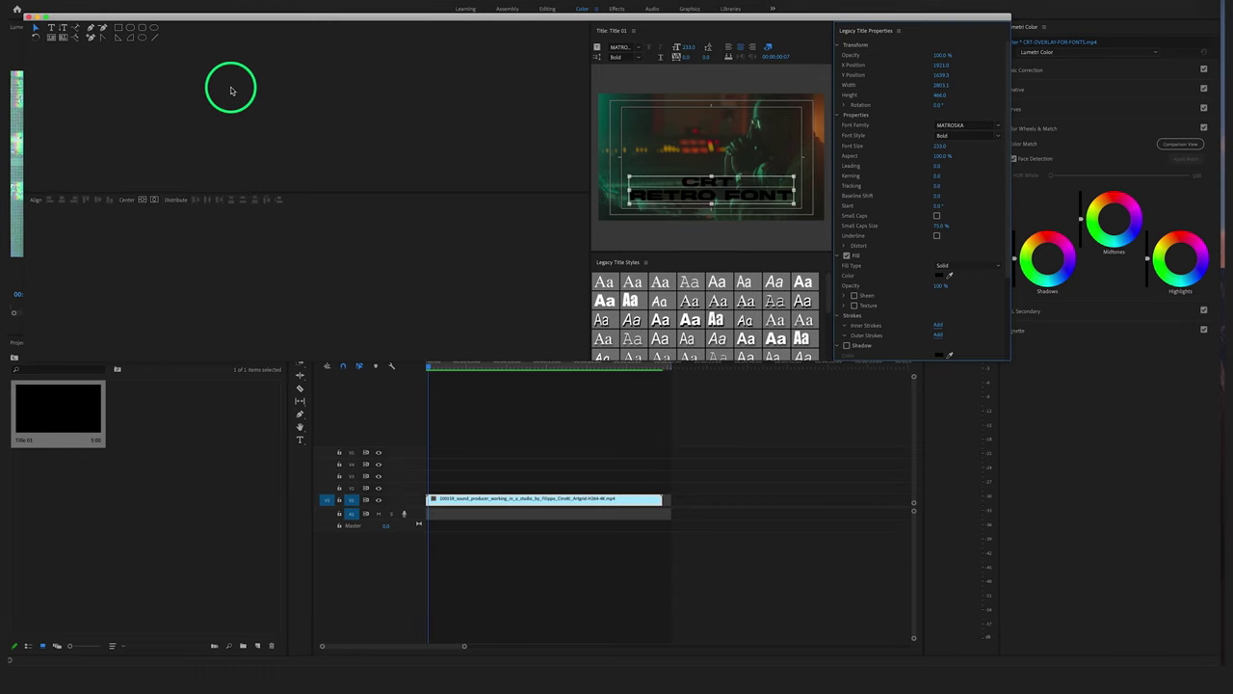
pyautogui.click(30, 18)
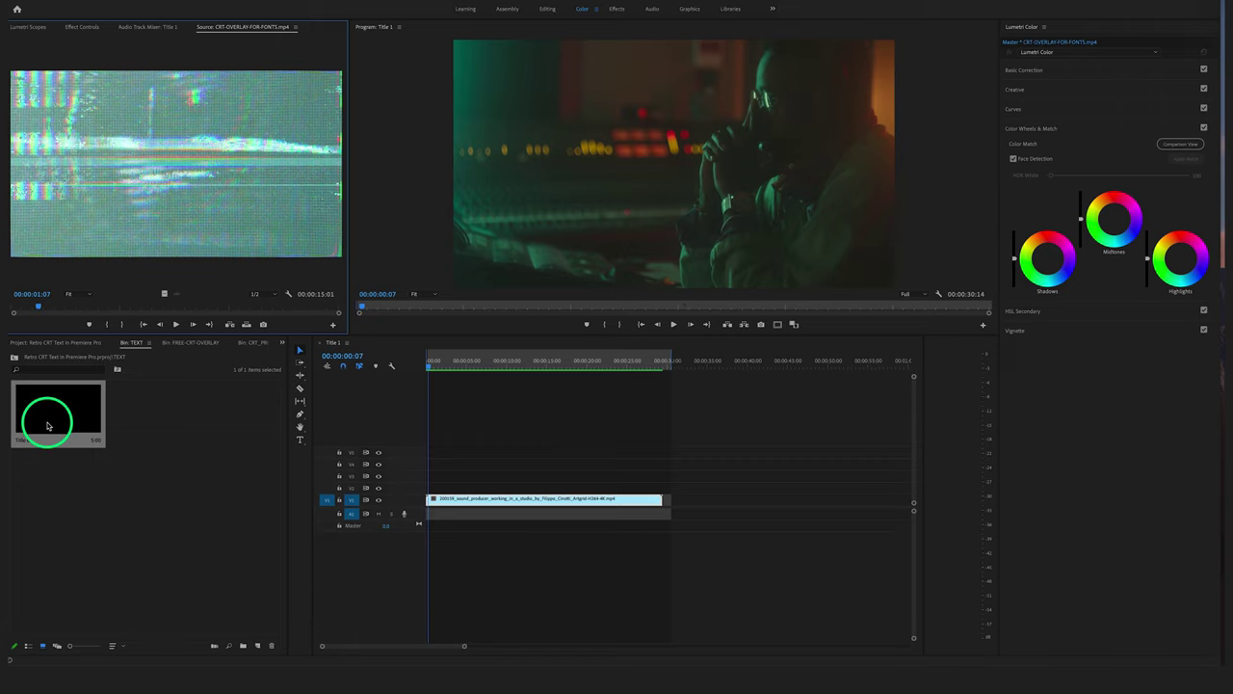
# Step: Place Title 01 on V4 and Alt-drag a duplicate, Title 01 Copy 01, onto V3
pyautogui.moveTo(43, 421); pyautogui.dragTo(396, 436)
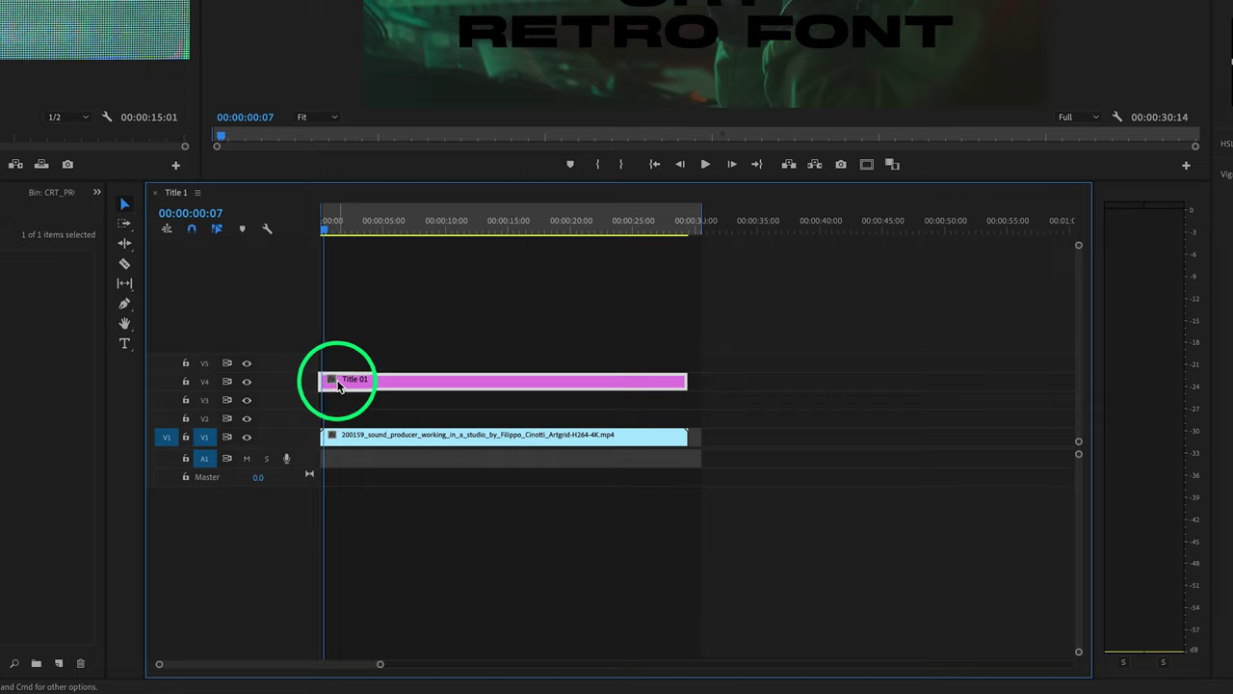
pyautogui.moveTo(338, 387); pyautogui.dragTo(333, 405)
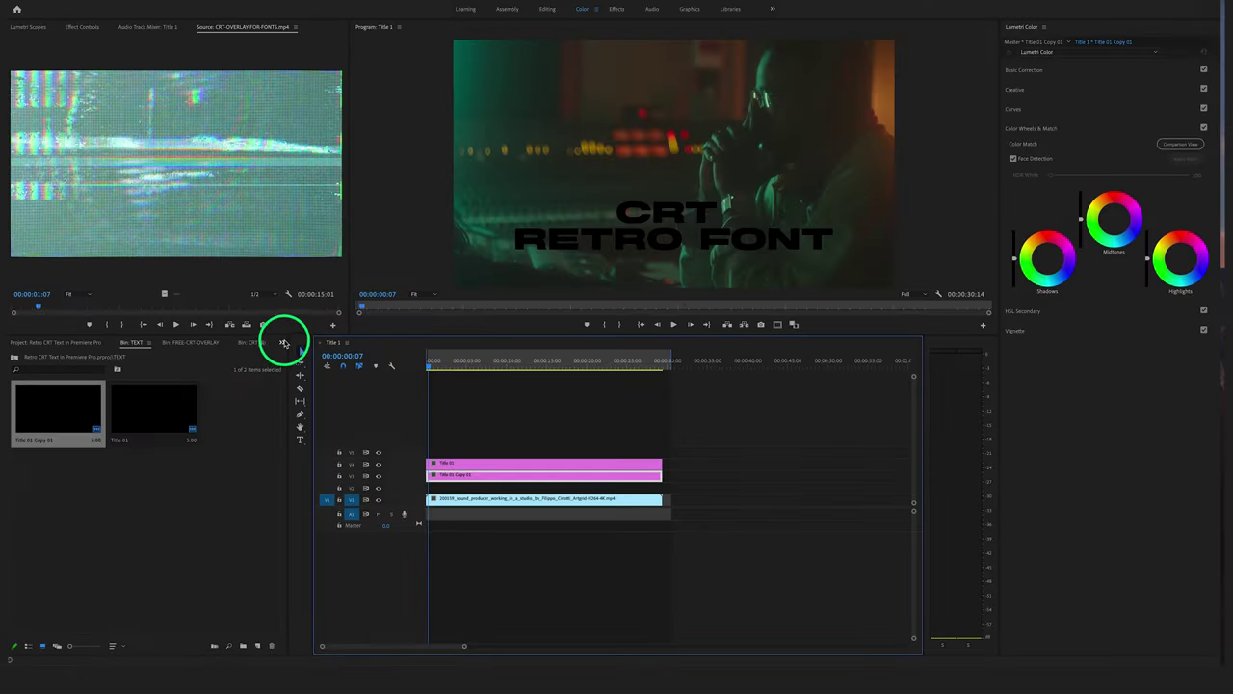
# Step: Search the Effects panel for Alpha Glow and apply it to the Title 01 Copy 01 clip
pyautogui.click(283, 343)
pyautogui.click(269, 427)
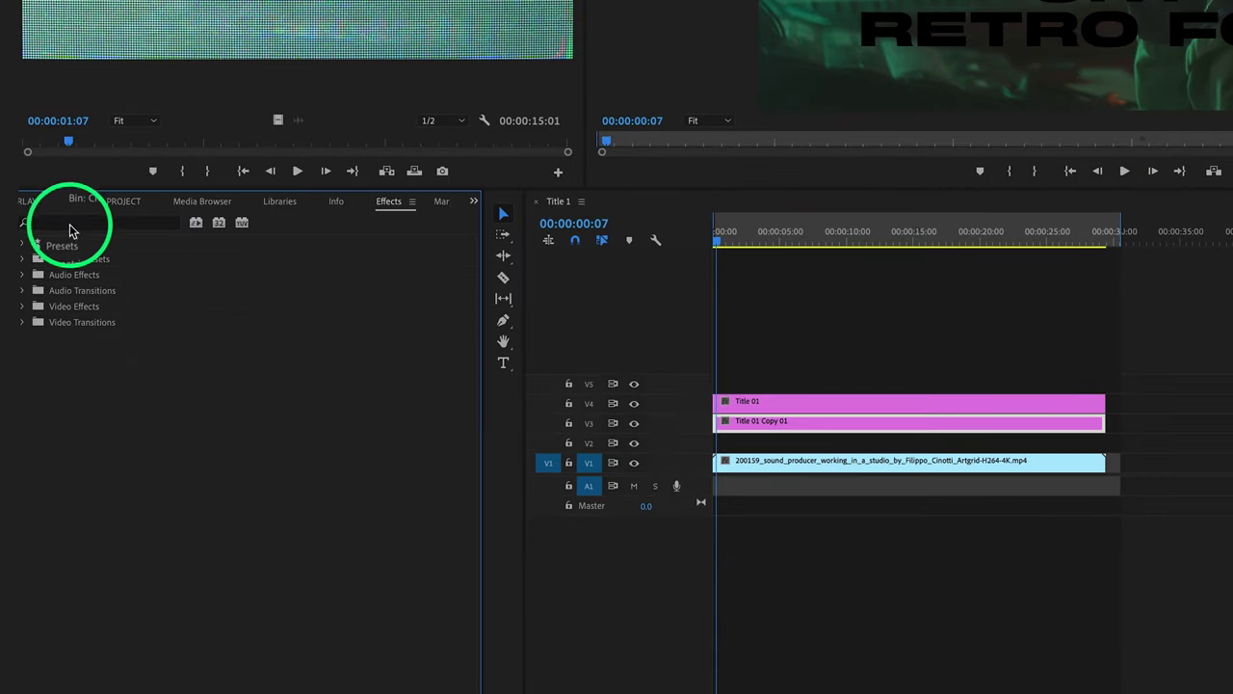
pyautogui.click(70, 221)
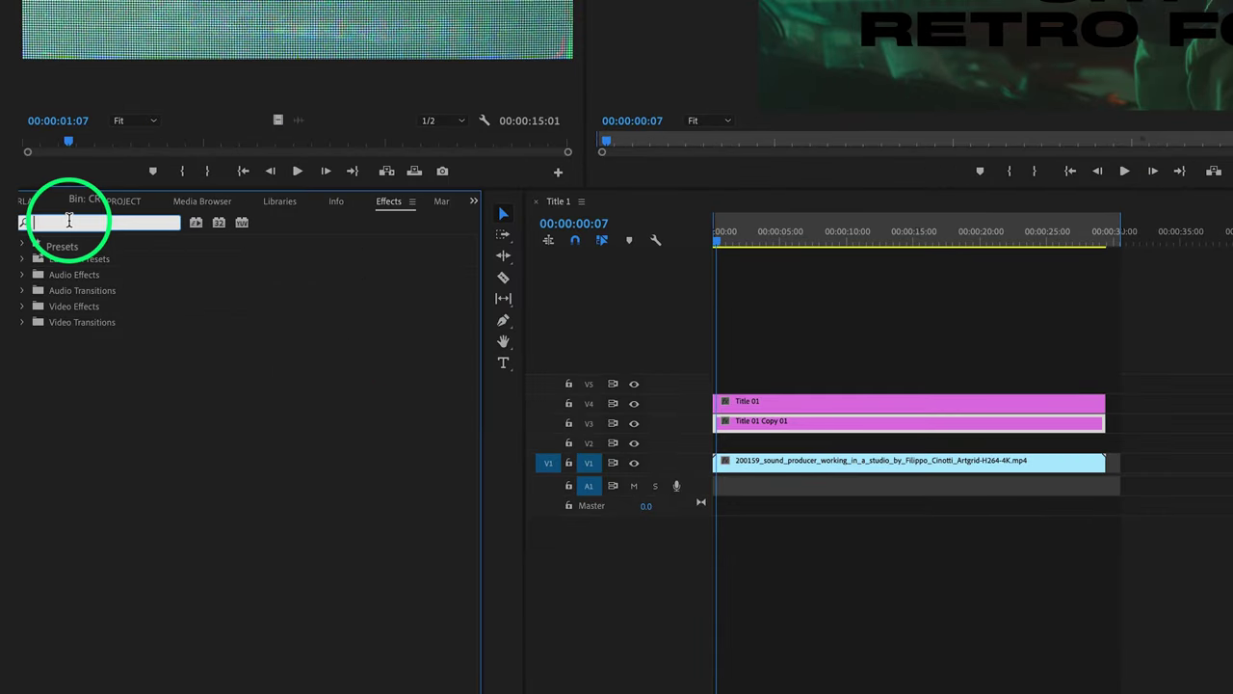
pyautogui.write('Alp')
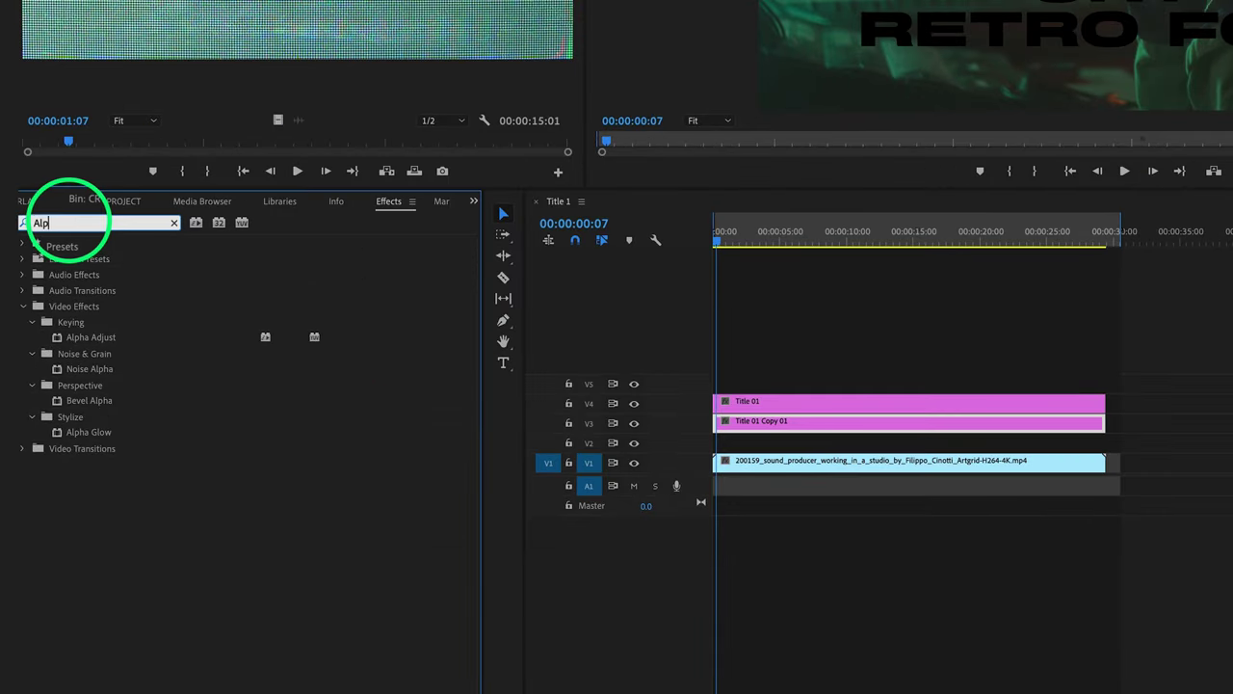
pyautogui.write('ha Glow')
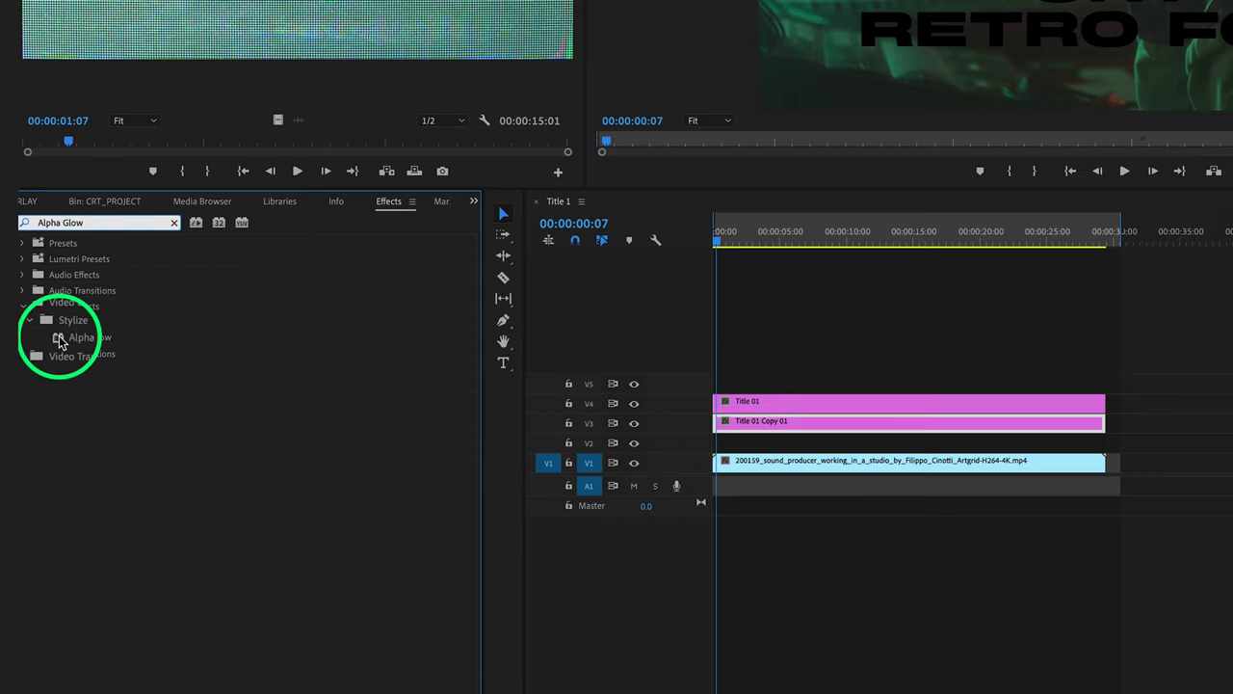
pyautogui.moveTo(60, 339); pyautogui.dragTo(804, 429)
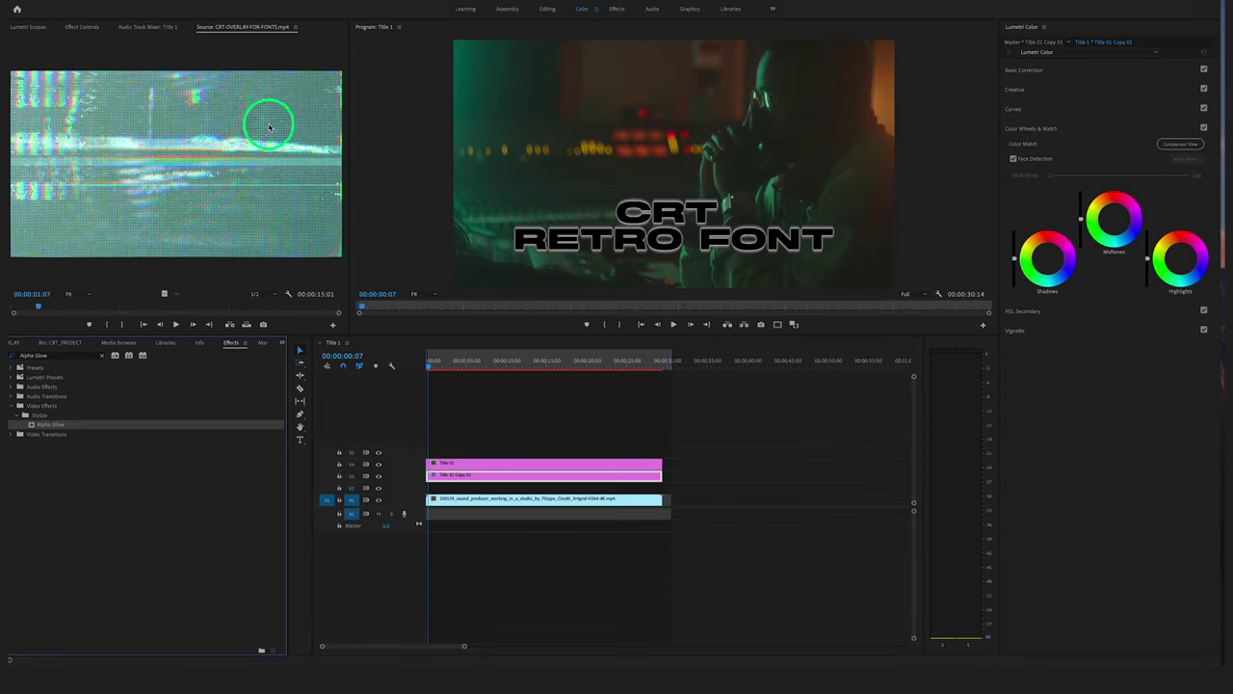
# Step: Set the Alpha Glow's Glow amount to 19 in Effect Controls
pyautogui.click(81, 26)
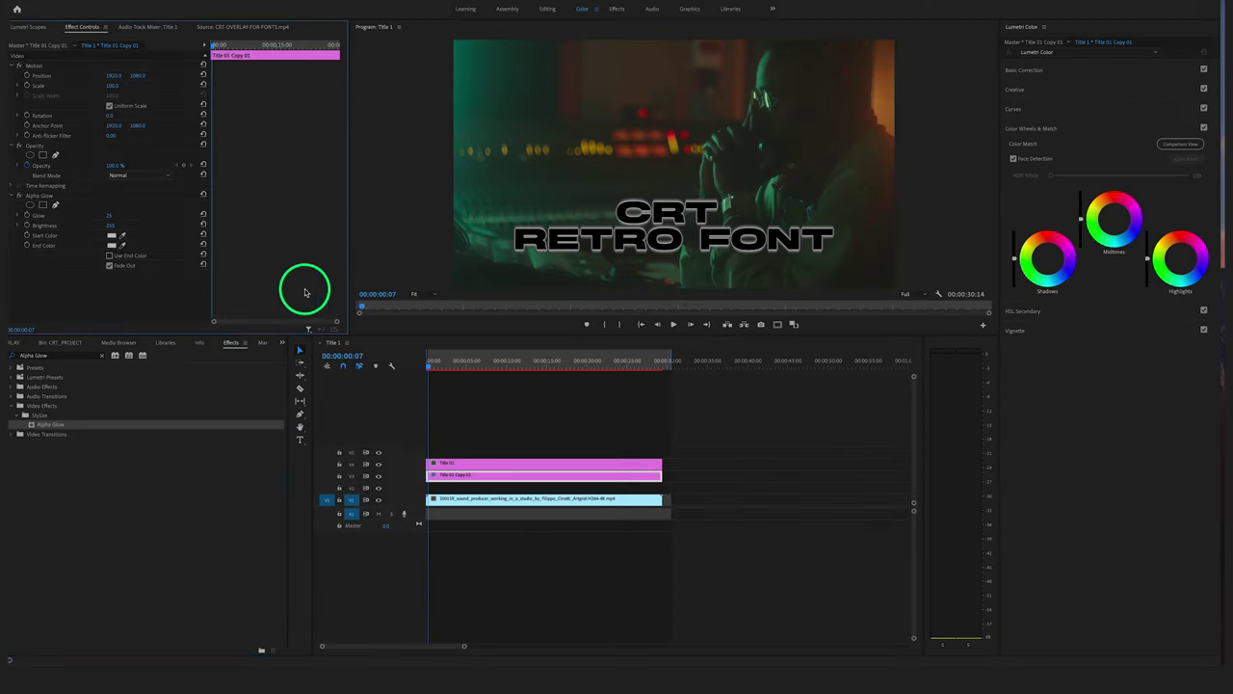
pyautogui.write('19')
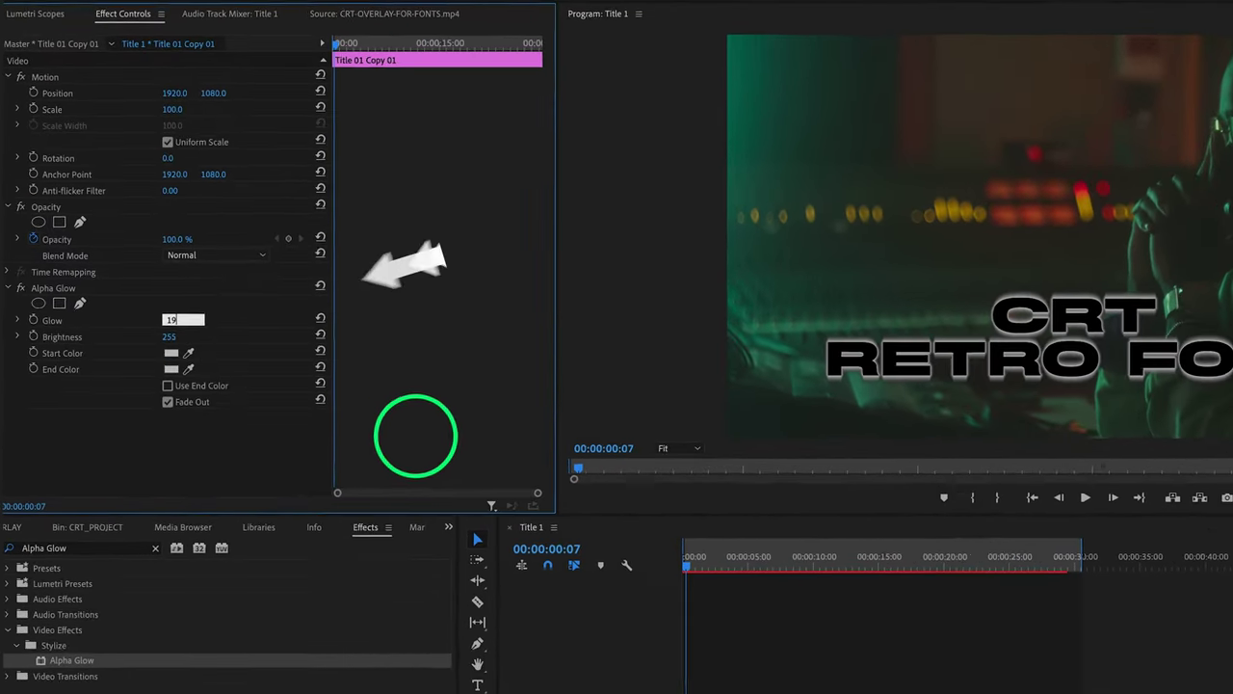
pyautogui.press('Return')
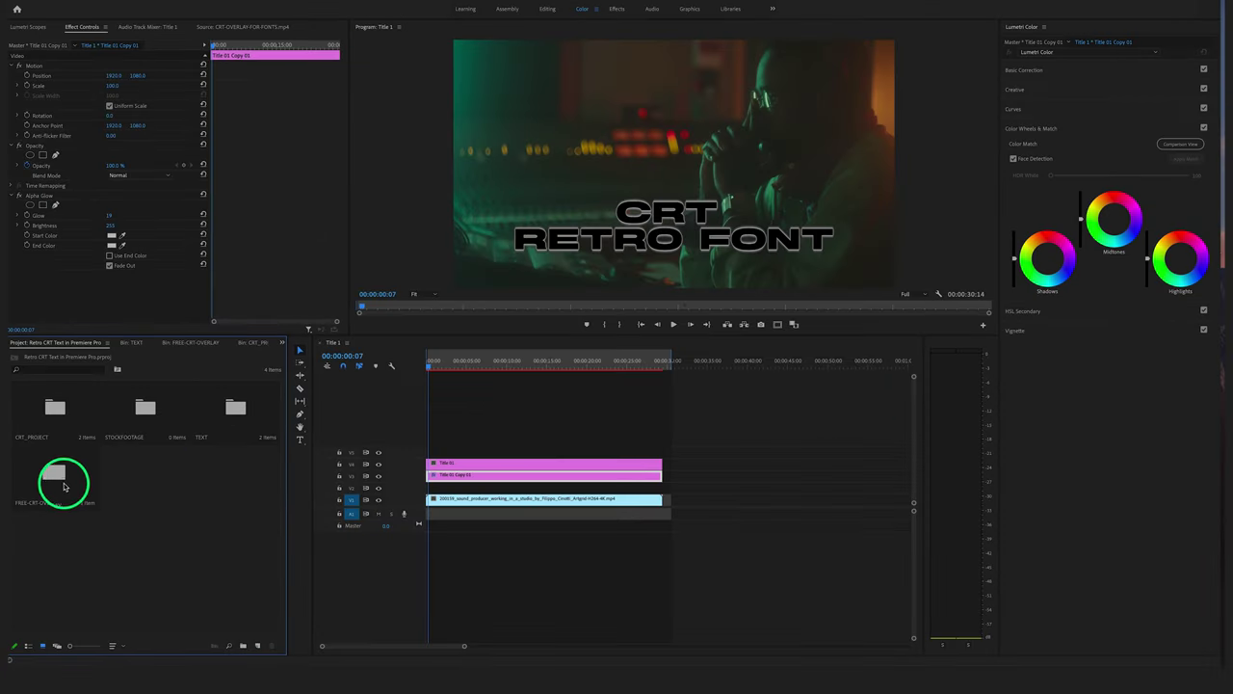
# Step: Drop CRT-OVERLAY-FOR-FONTS.mp4 from the FREE-CRT-OVERLAY bin onto V2, then search effects for 'trac'
pyautogui.doubleClick(55, 479)
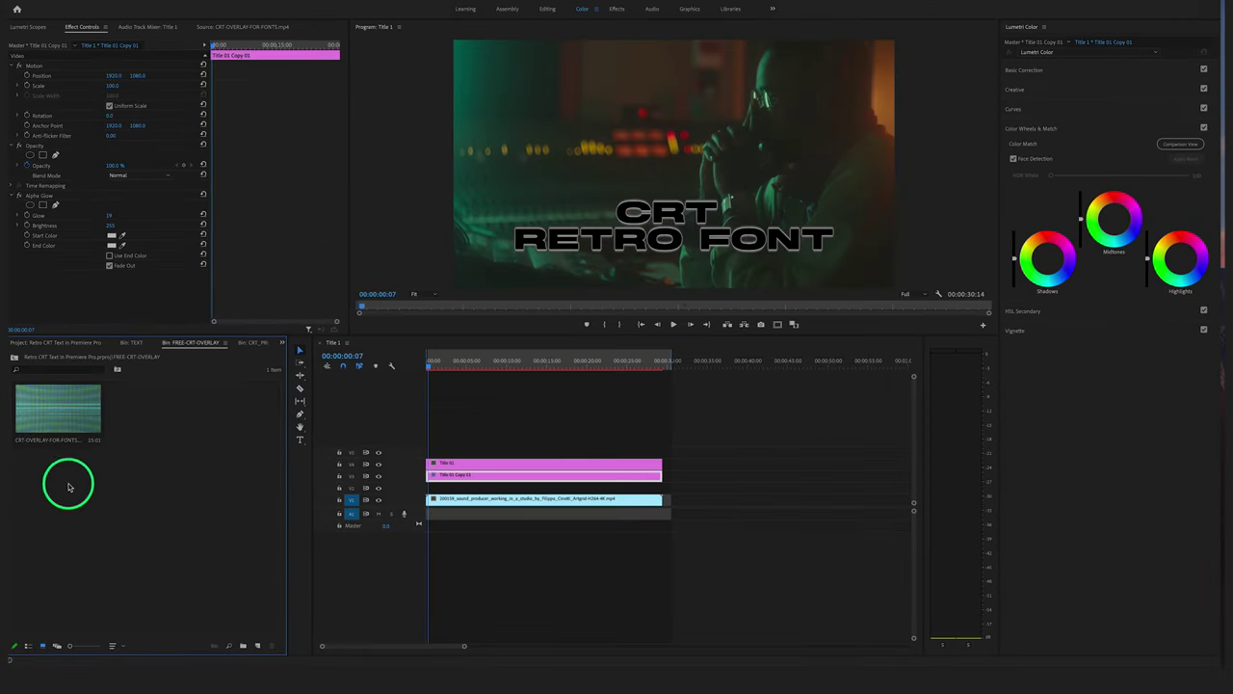
pyautogui.moveTo(43, 419); pyautogui.dragTo(432, 496)
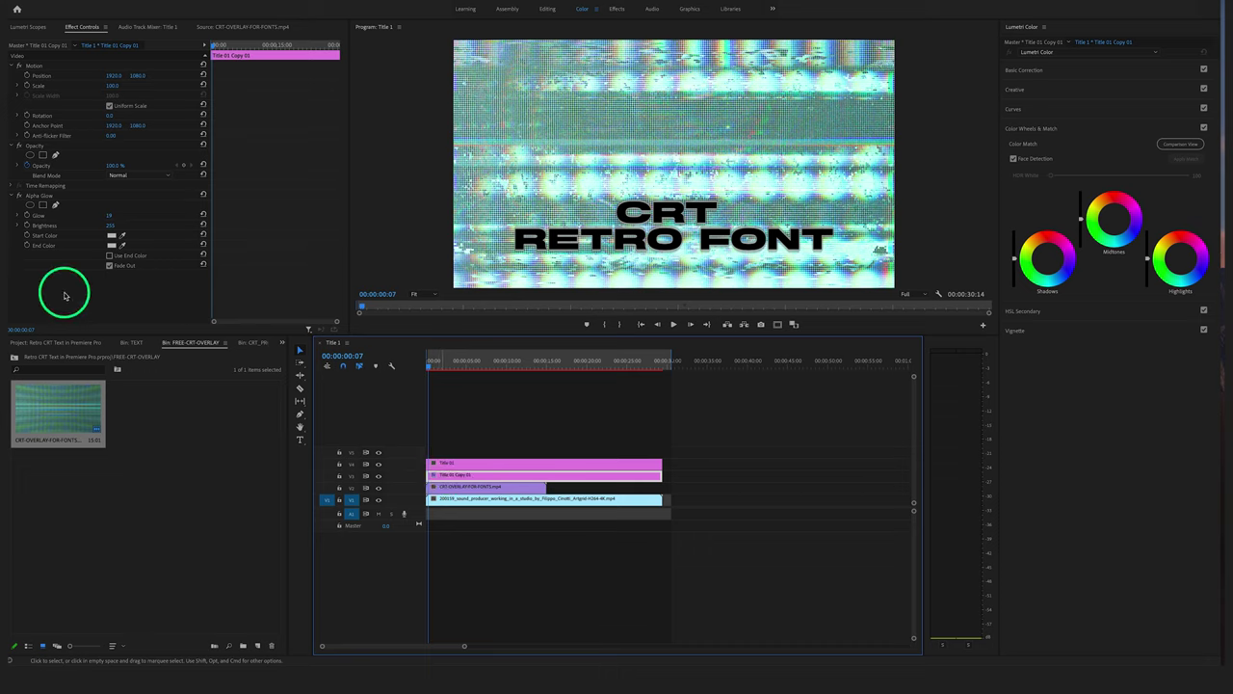
pyautogui.click(283, 345)
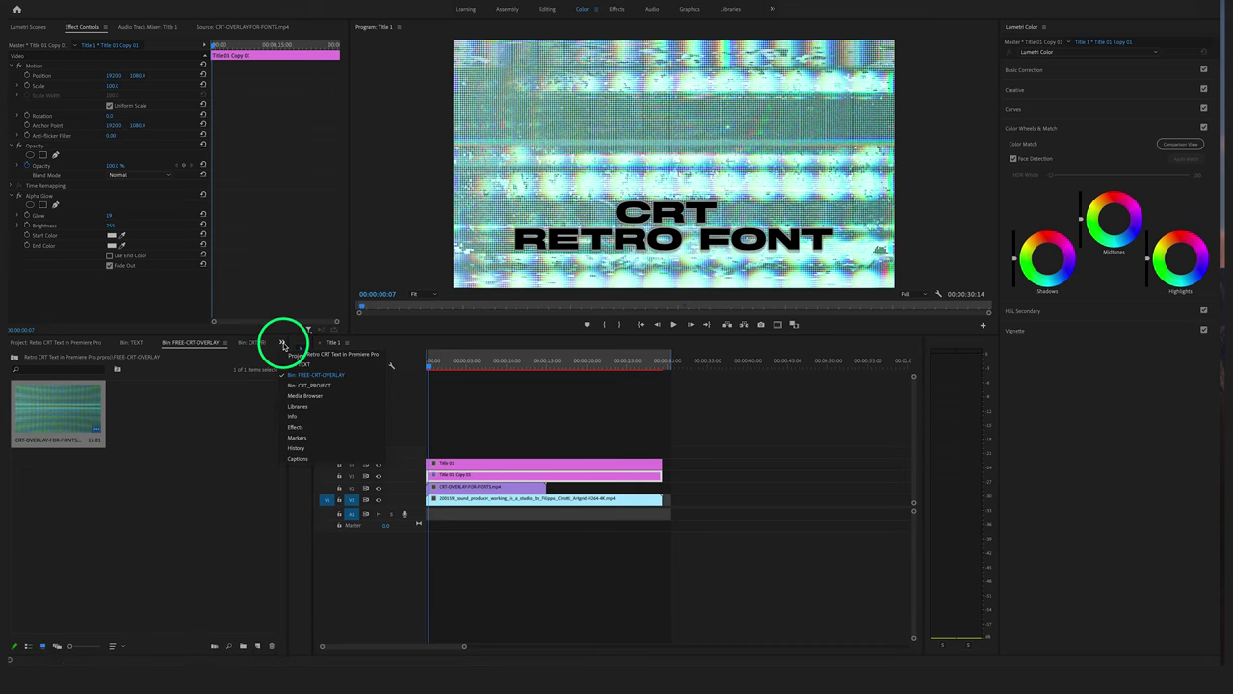
pyautogui.click(309, 426)
pyautogui.click(58, 354)
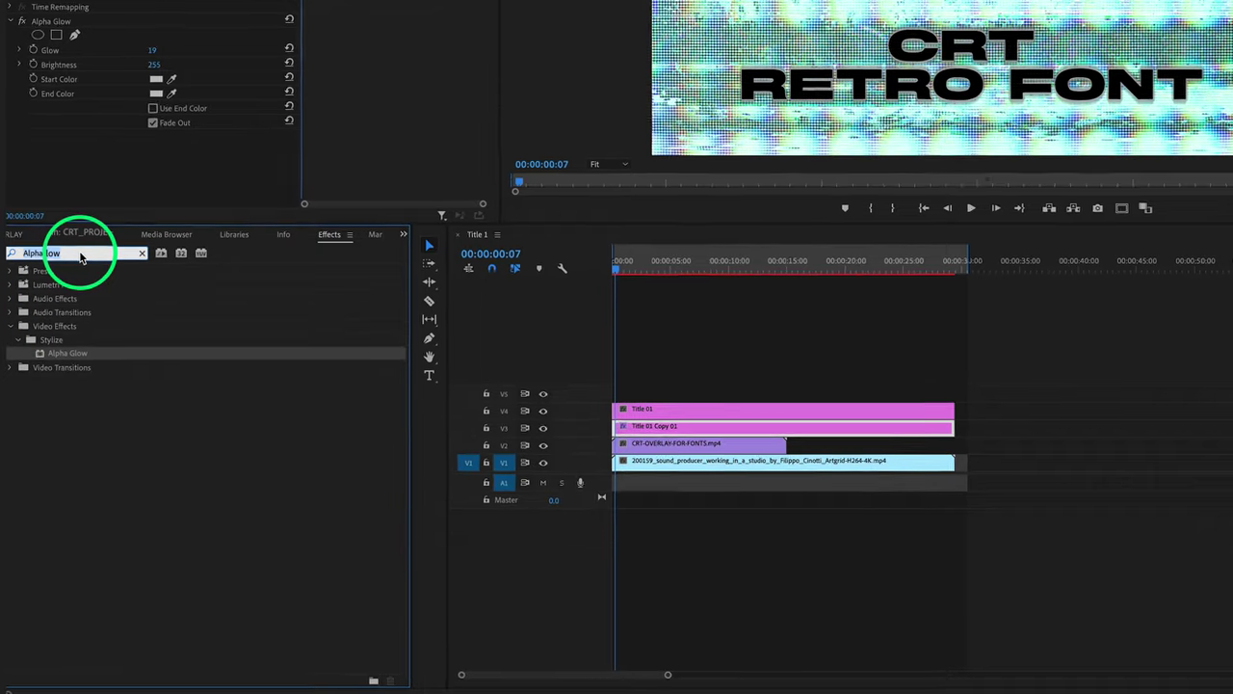
pyautogui.write('trac')
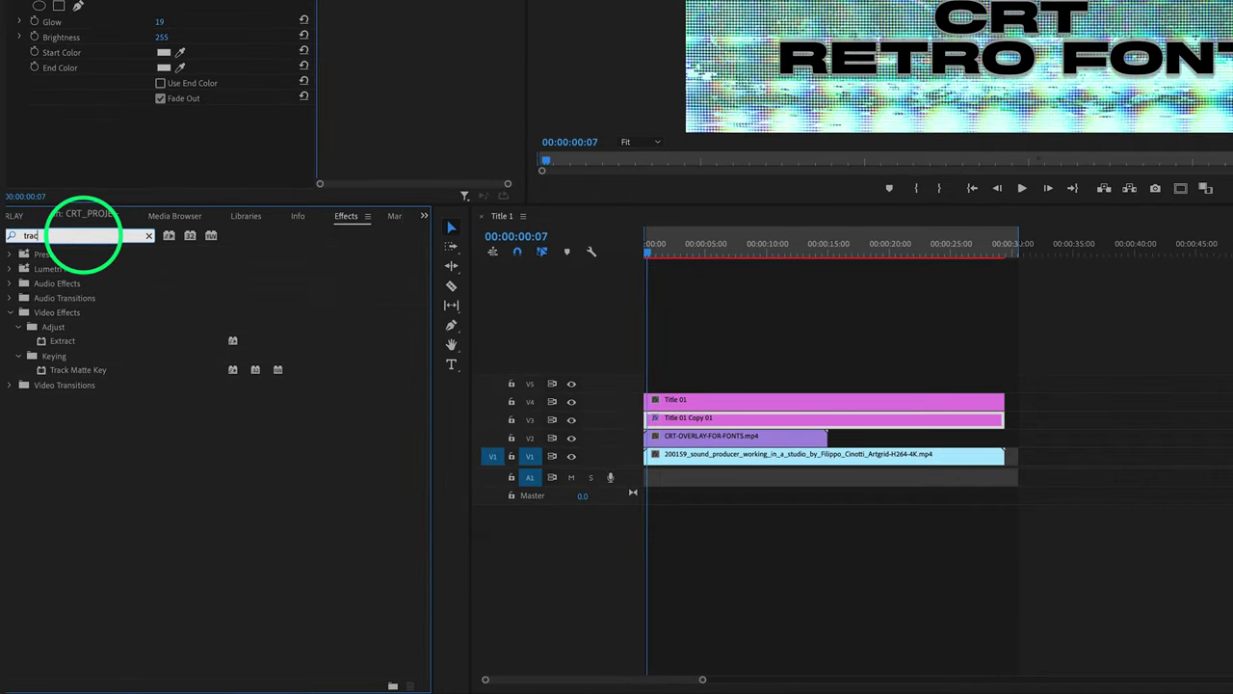
# Step: Apply Track Matte Key to the CRT overlay clip with Matte set to Video 3
pyautogui.click(118, 372)
pyautogui.moveTo(120, 382); pyautogui.dragTo(707, 443)
pyautogui.click(471, 66)
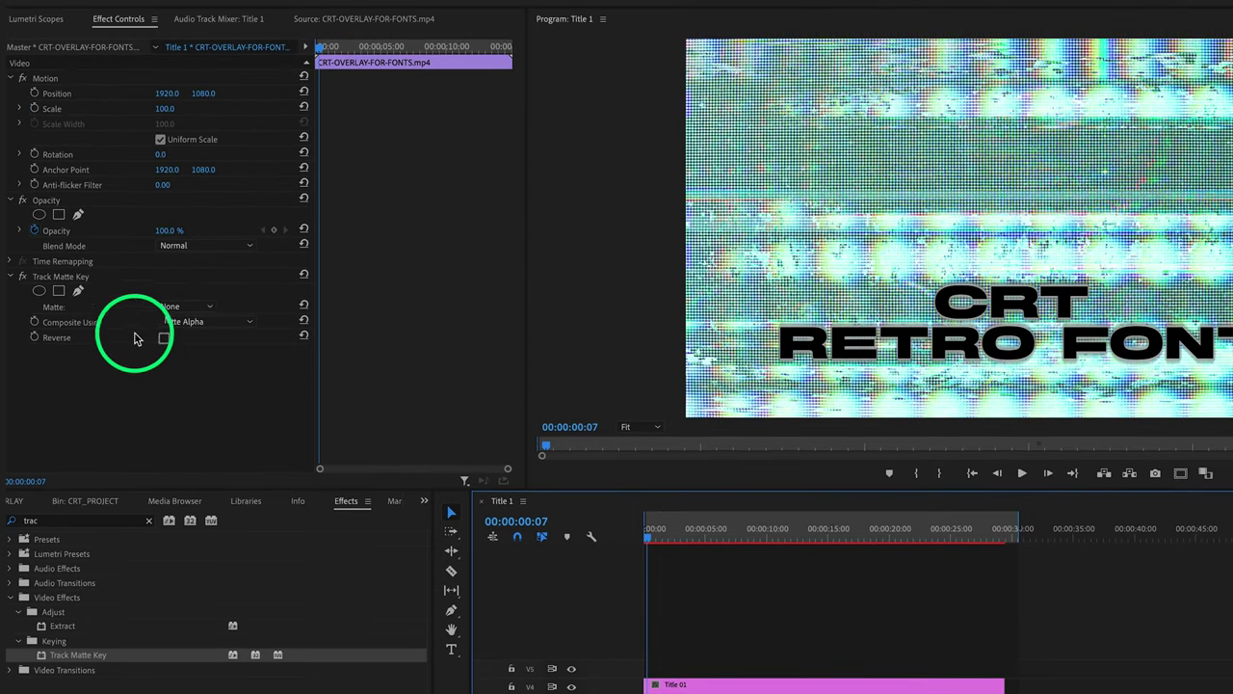
pyautogui.click(212, 305)
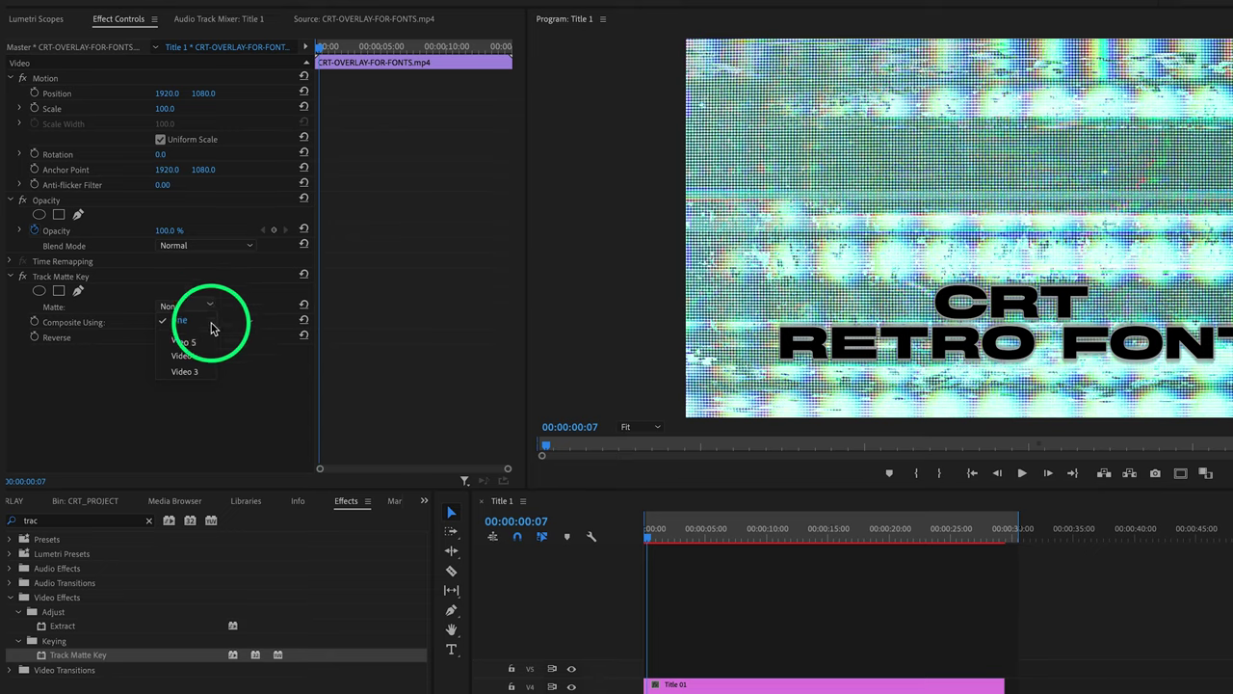
pyautogui.click(202, 371)
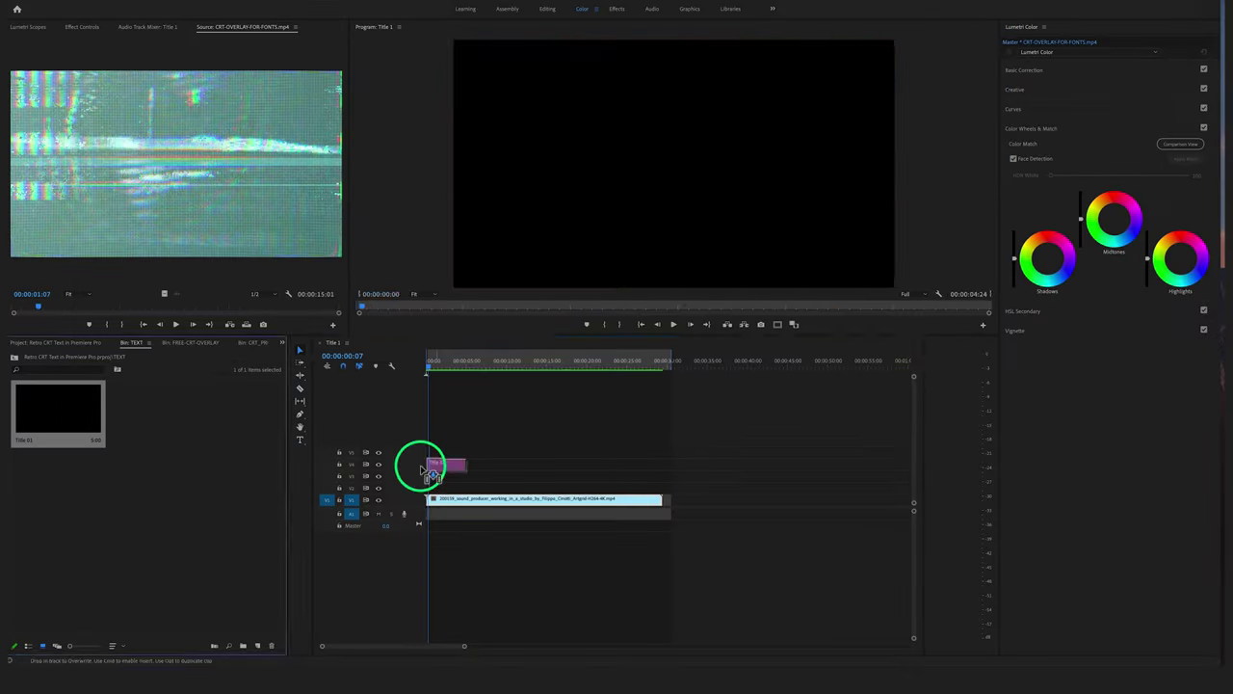
# Step: Make a small drag on the title clips in the timeline
pyautogui.moveTo(421, 462); pyautogui.dragTo(421, 468)
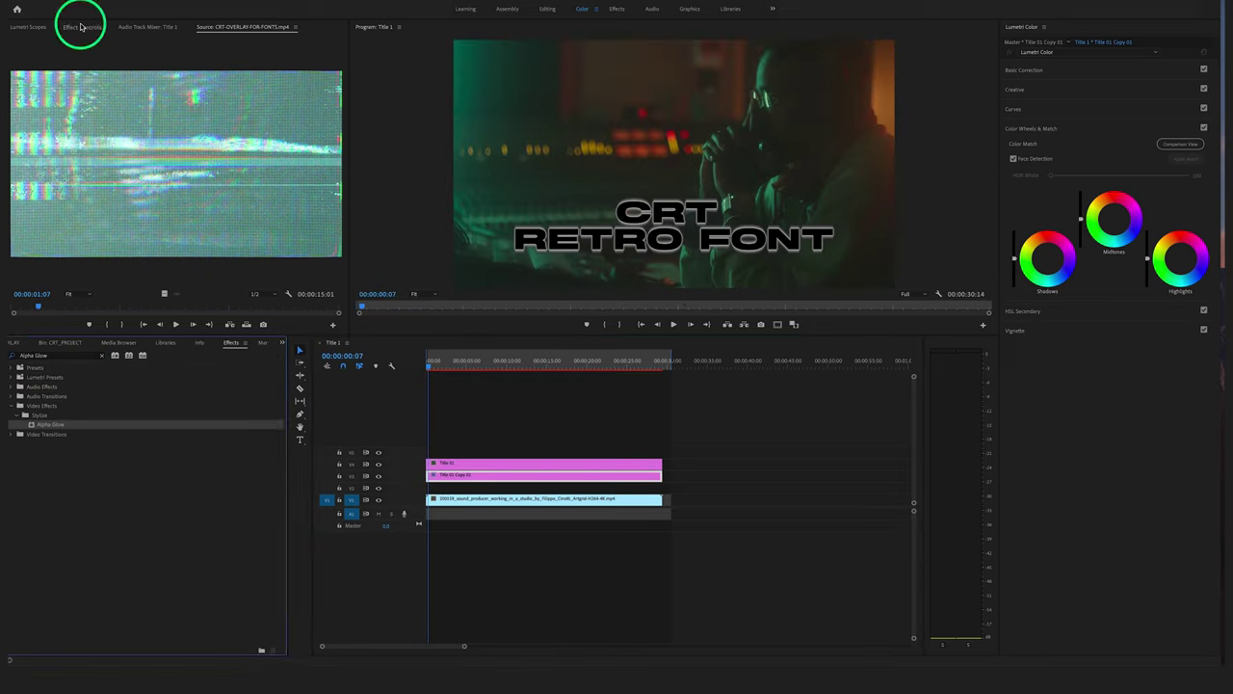